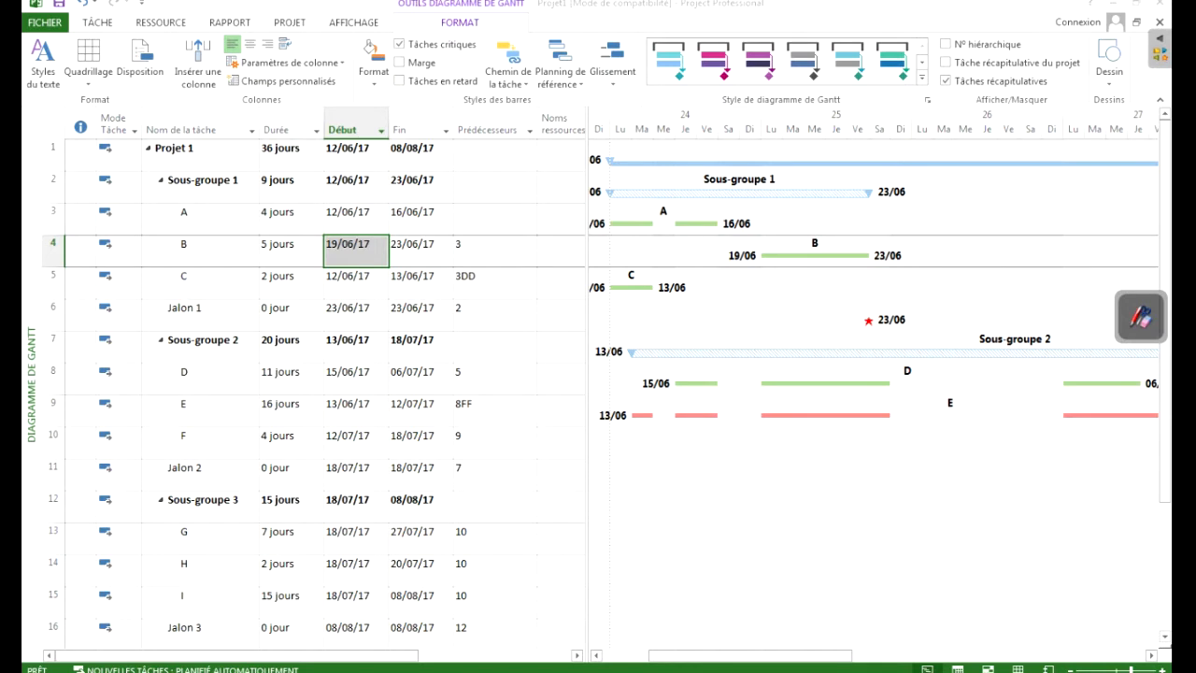
left_click(202, 180)
left_click(200, 149)
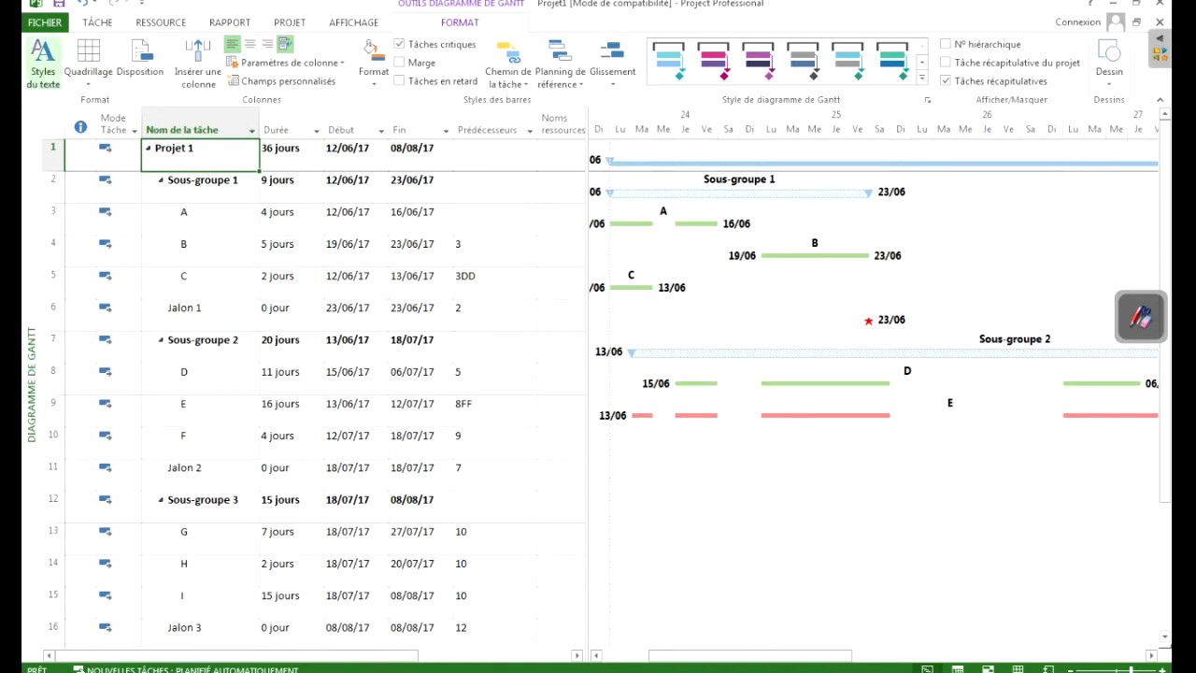
left_click(43, 68)
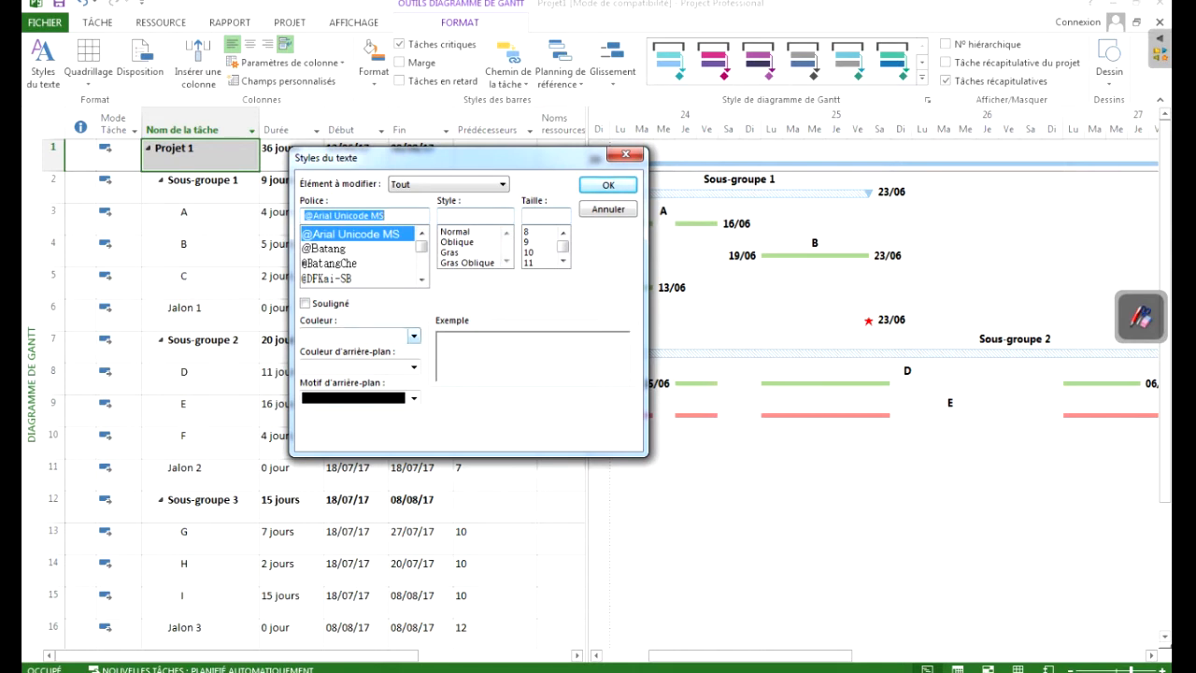
left_click(413, 367)
left_click(413, 367)
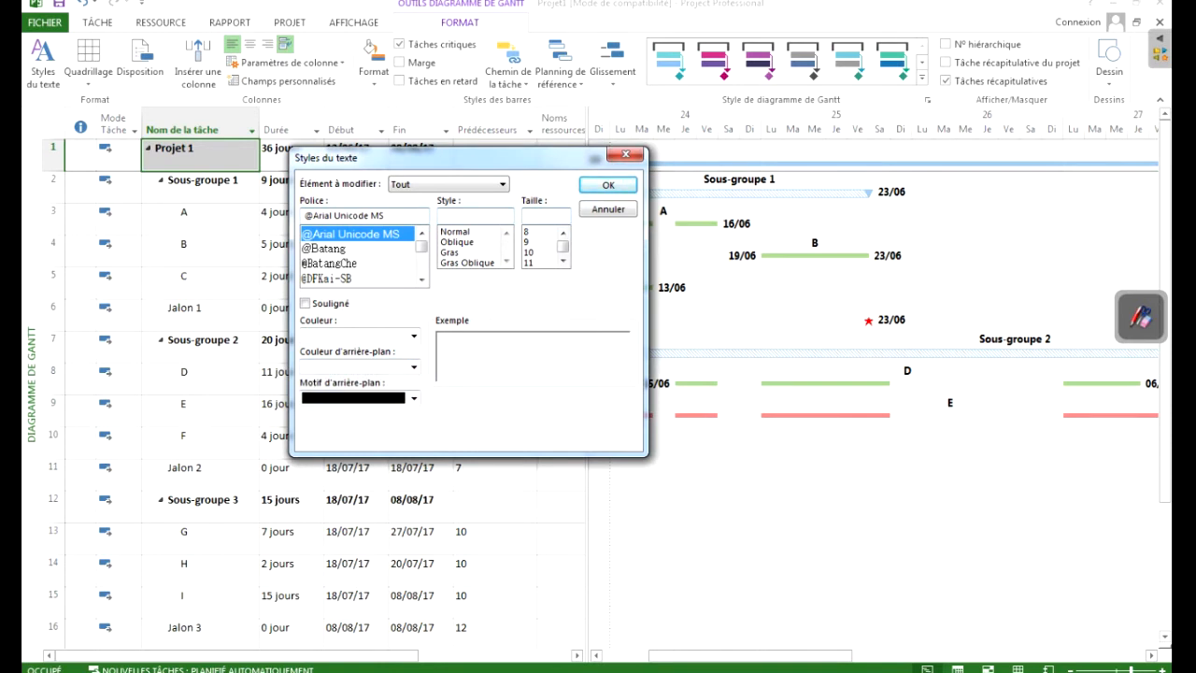
left_click(608, 209)
Step: Set the text style of critical tasks (Tâches critiques) to bold (Gras) in red and apply it
left_click(43, 61)
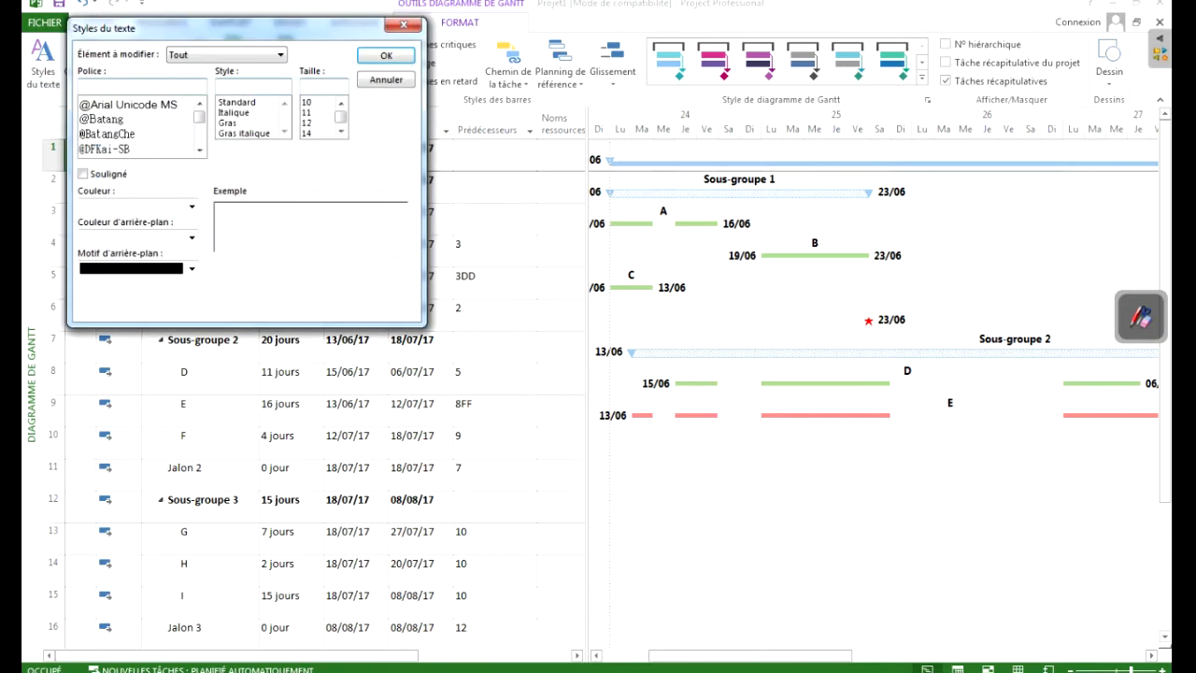
left_click_drag(206, 28, 385, 213)
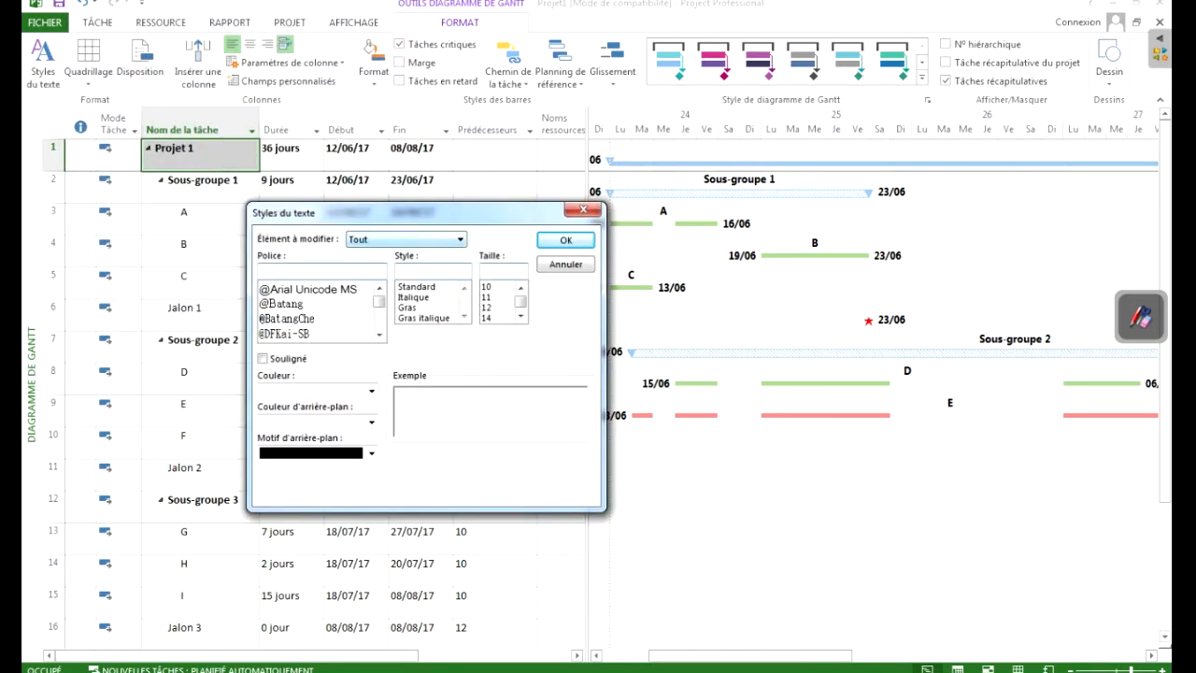
left_click(459, 240)
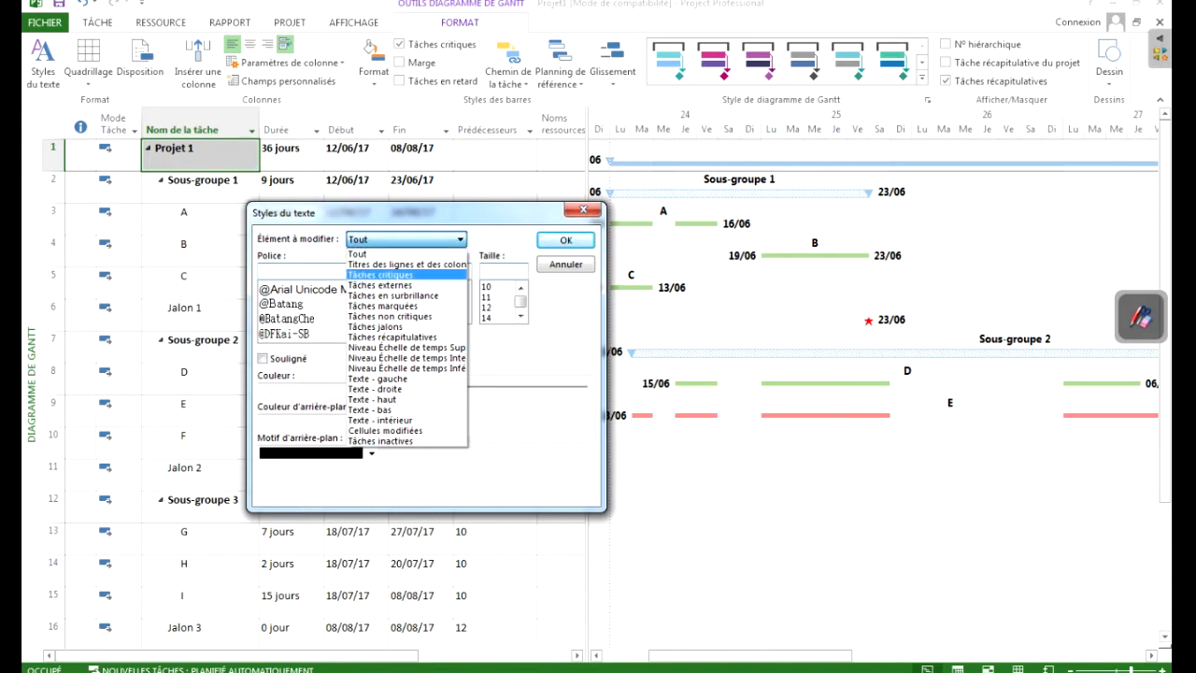
left_click(381, 274)
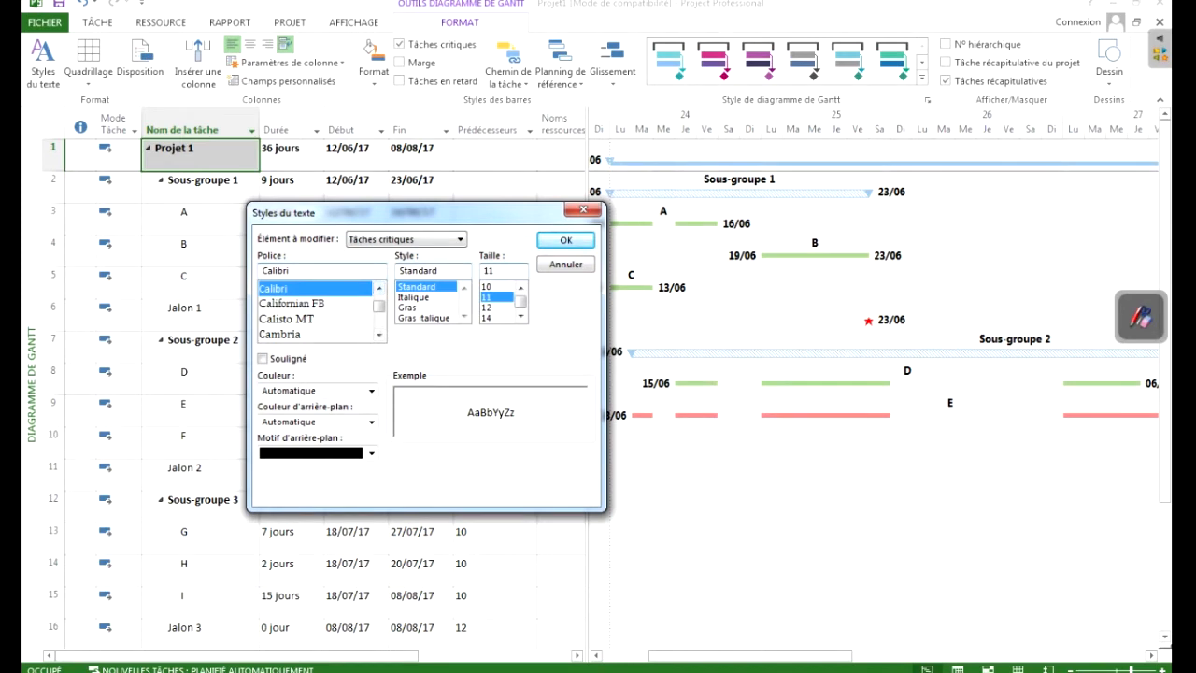
left_click(409, 307)
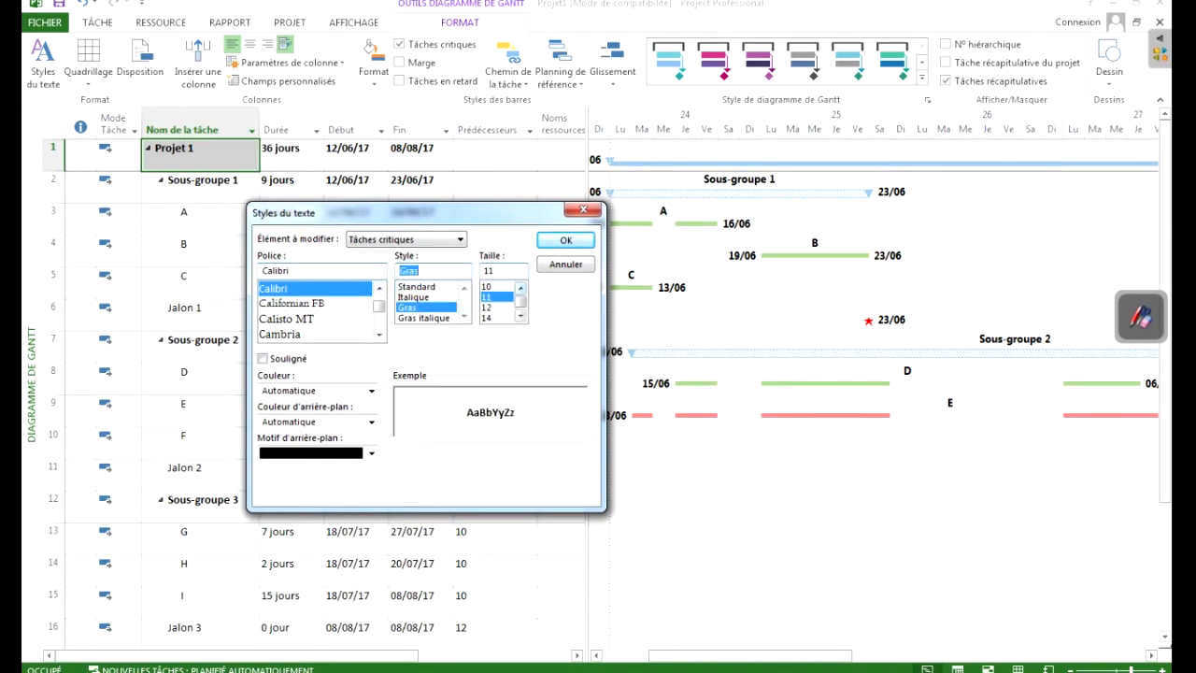
left_click(371, 391)
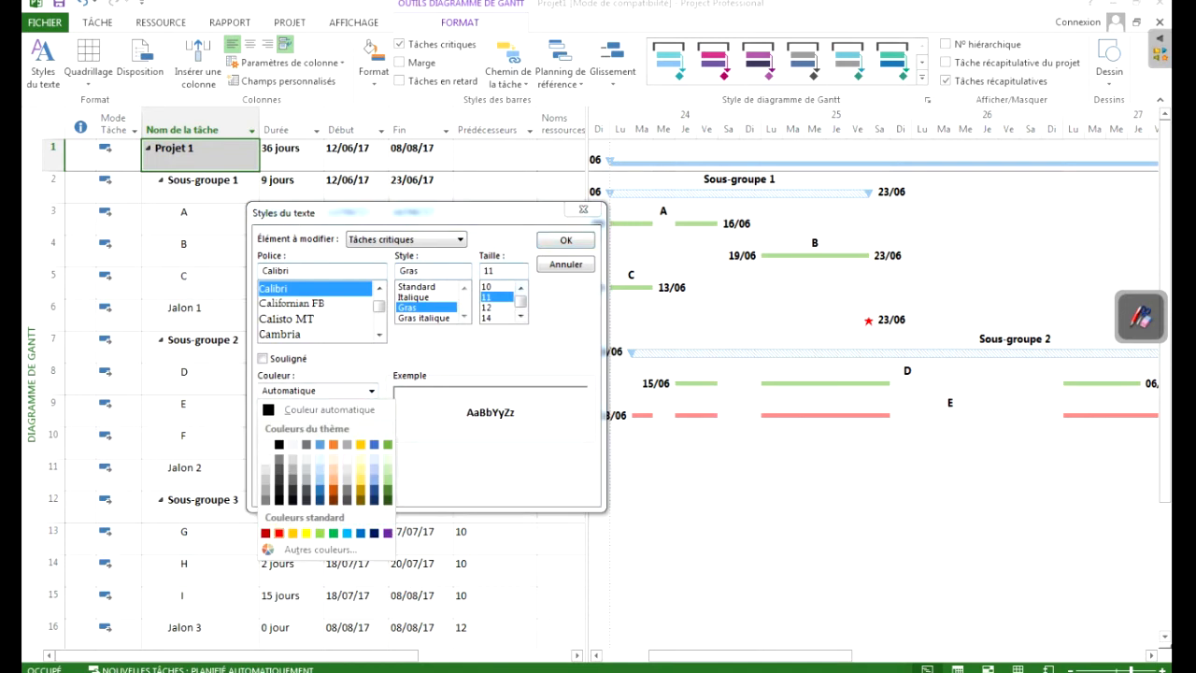
left_click(279, 532)
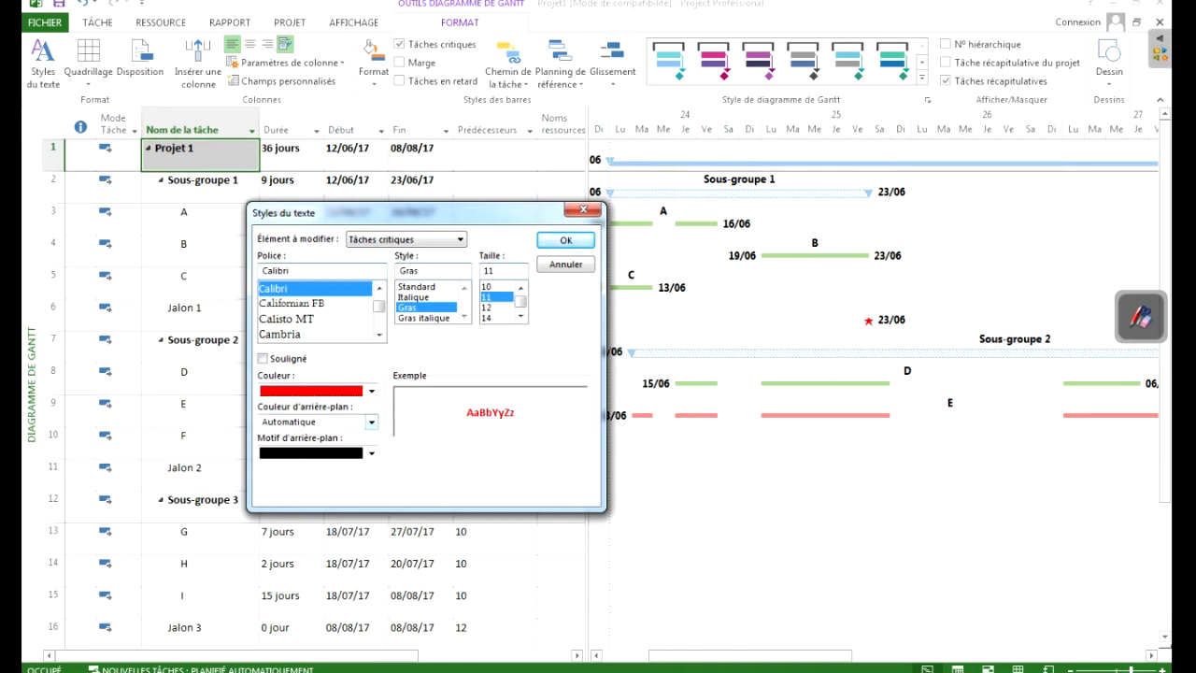
left_click(566, 240)
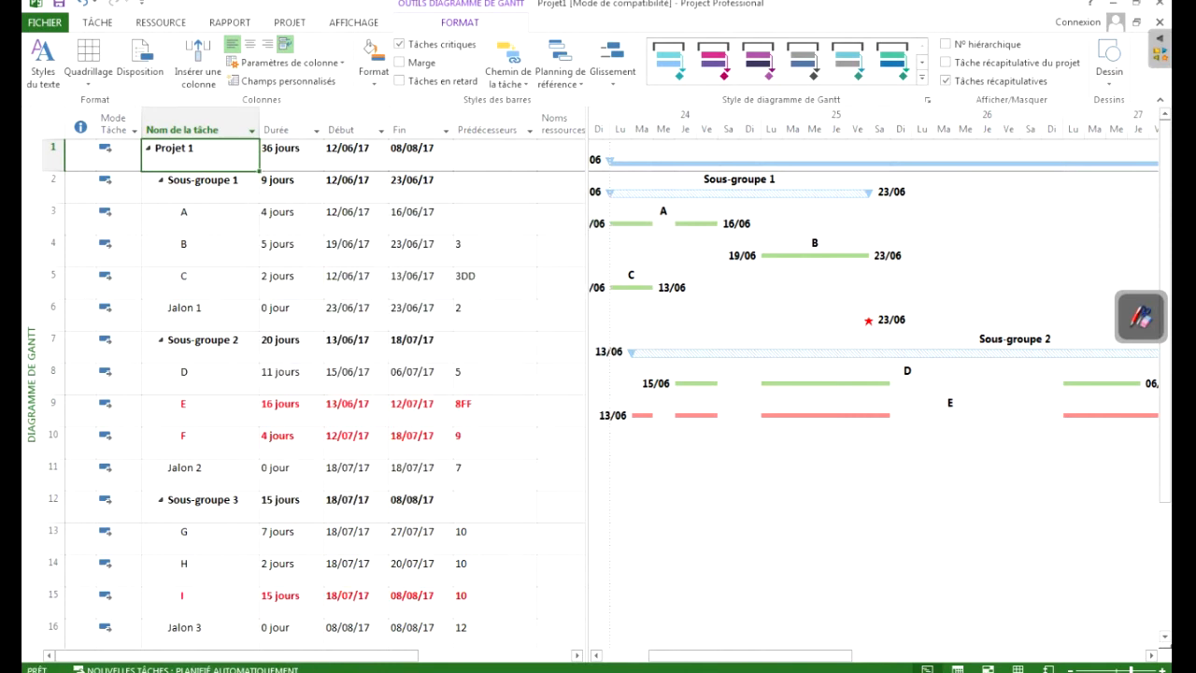
Step: In the critical tasks' text style, set the font colour to automatic and choose a diagonally hatched background pattern
scroll(318, 373, "down", 2)
scroll(318, 373, "up", 1)
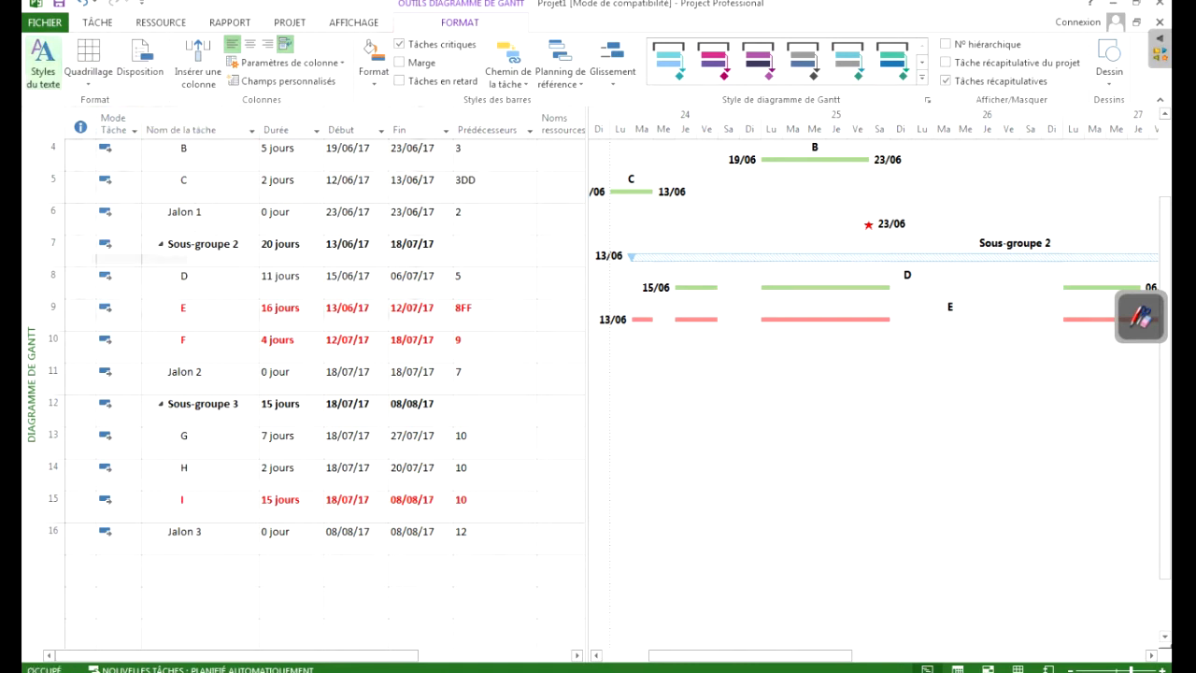
left_click(43, 63)
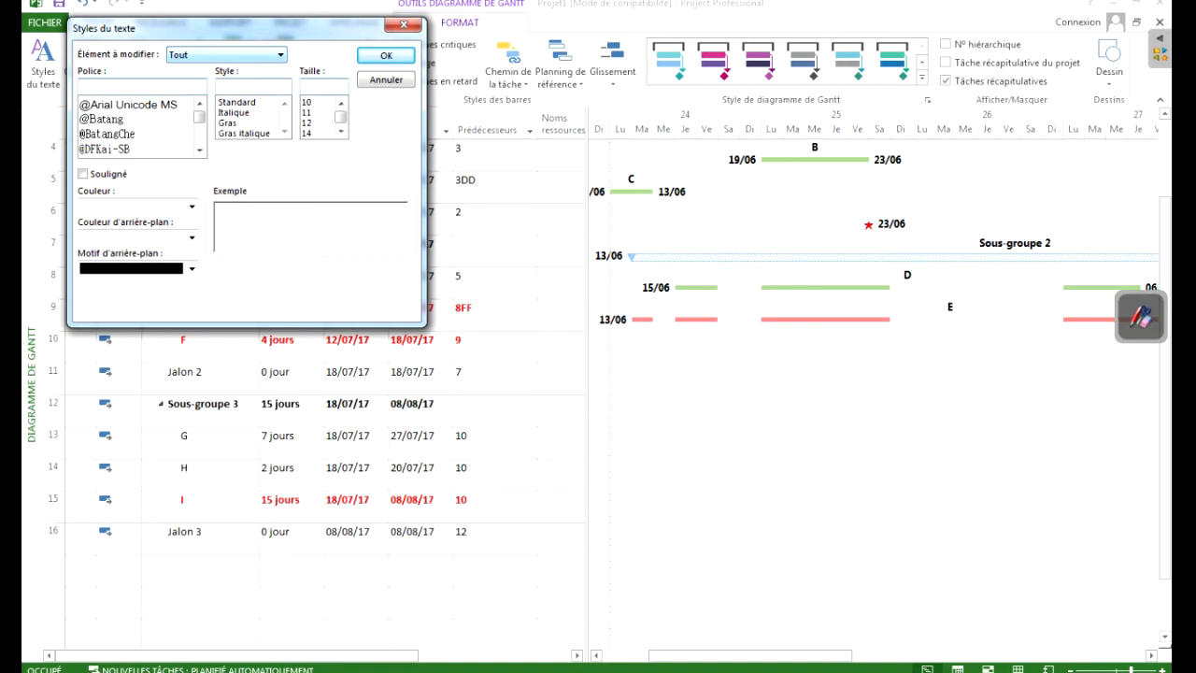
left_click(280, 55)
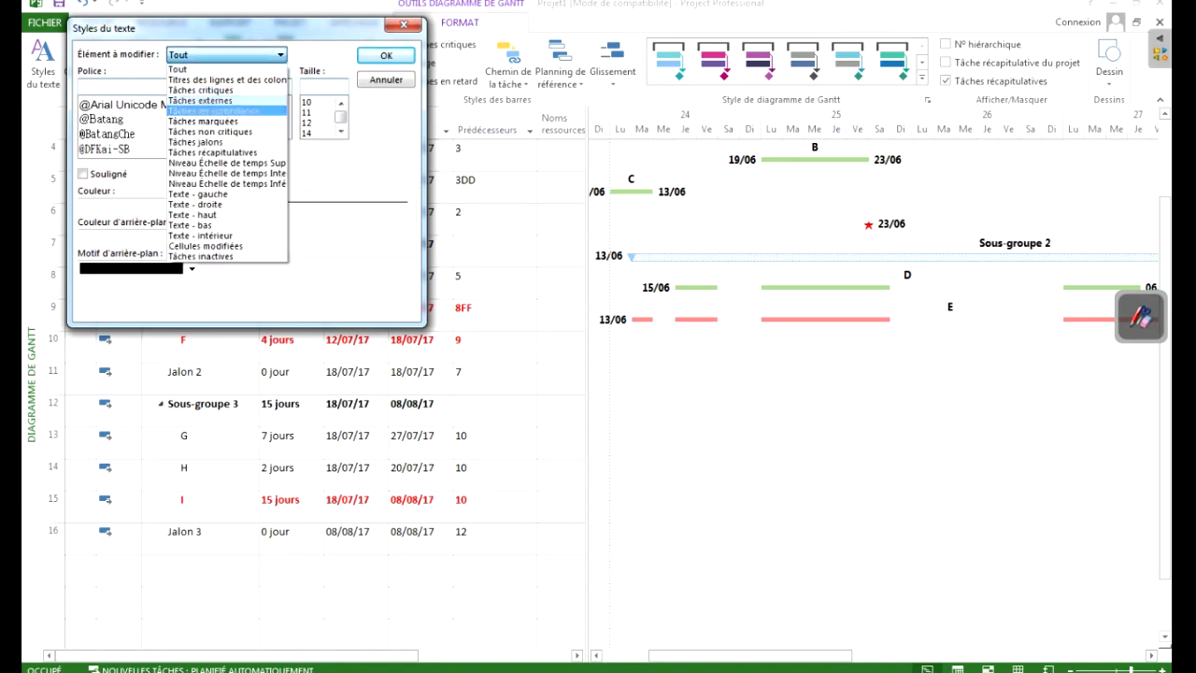
left_click(202, 90)
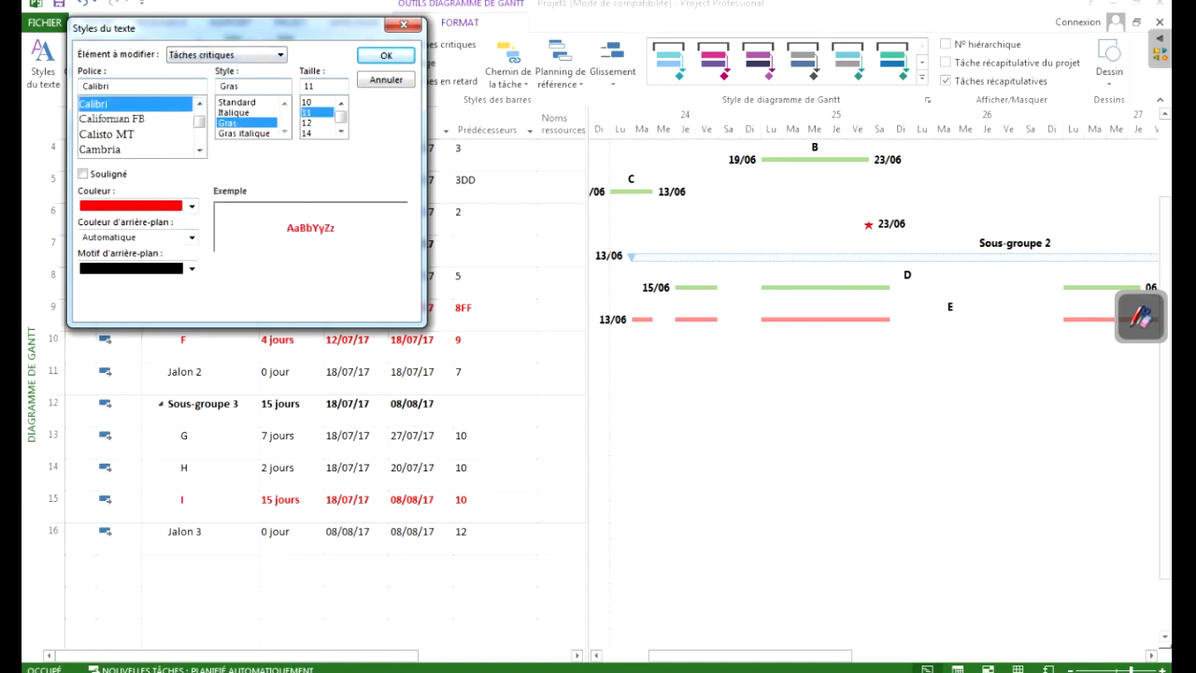
left_click(191, 205)
left_click(141, 226)
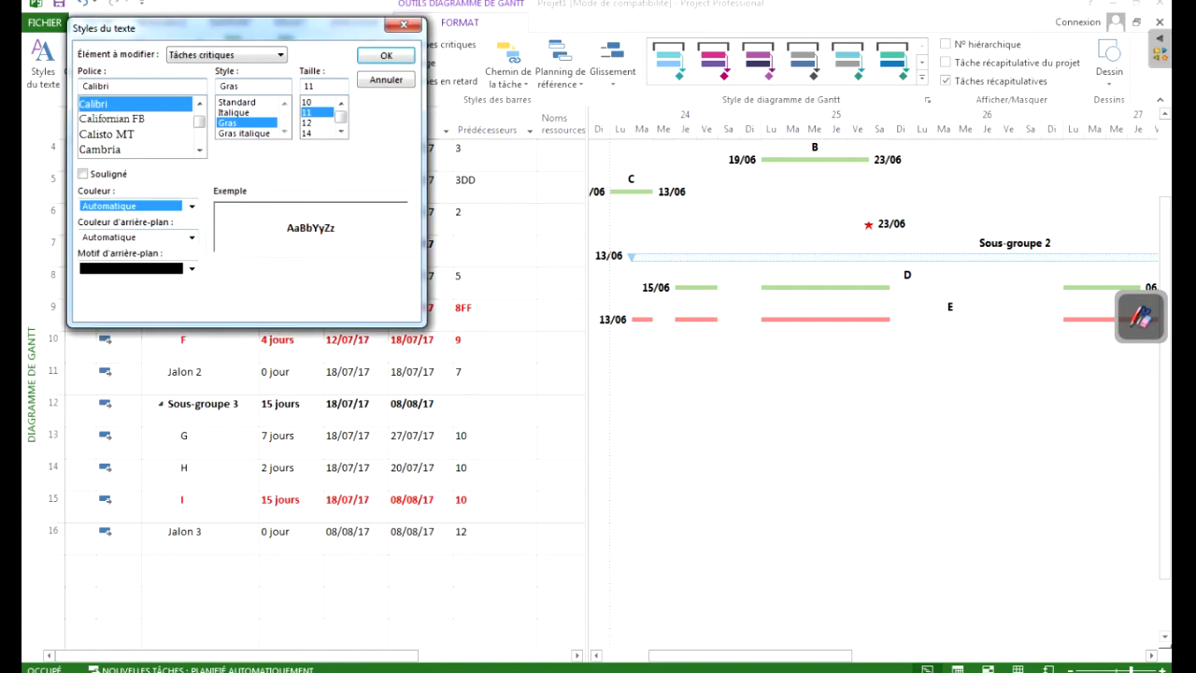
left_click(191, 268)
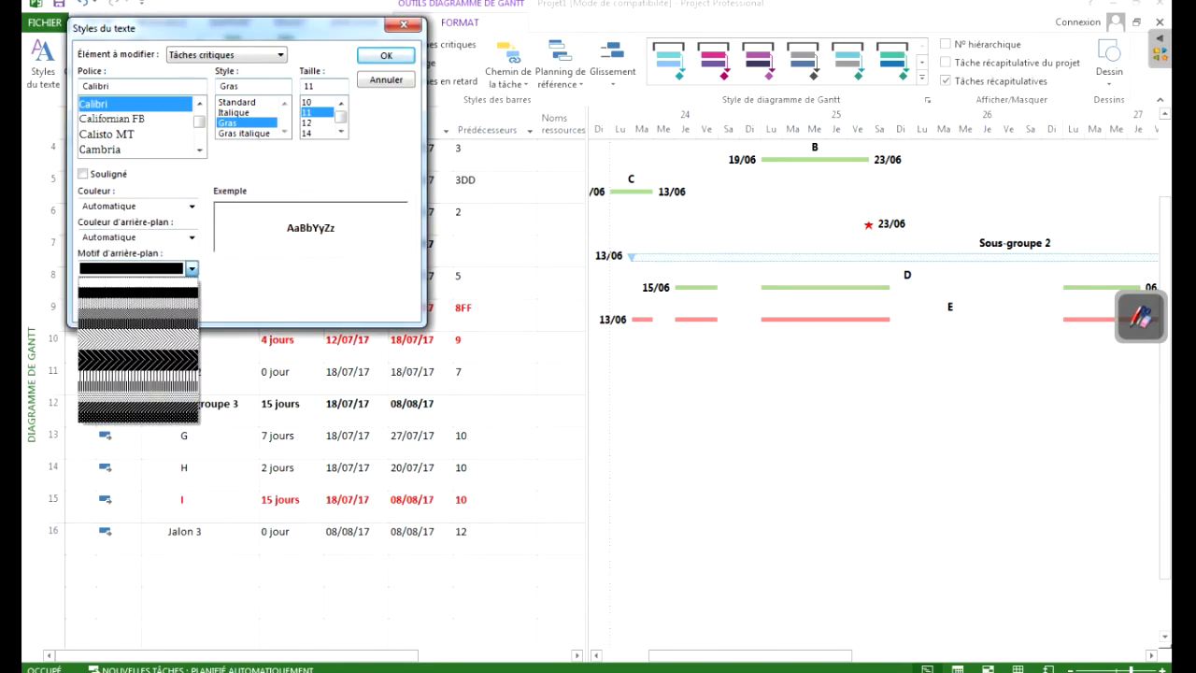
left_click(138, 303)
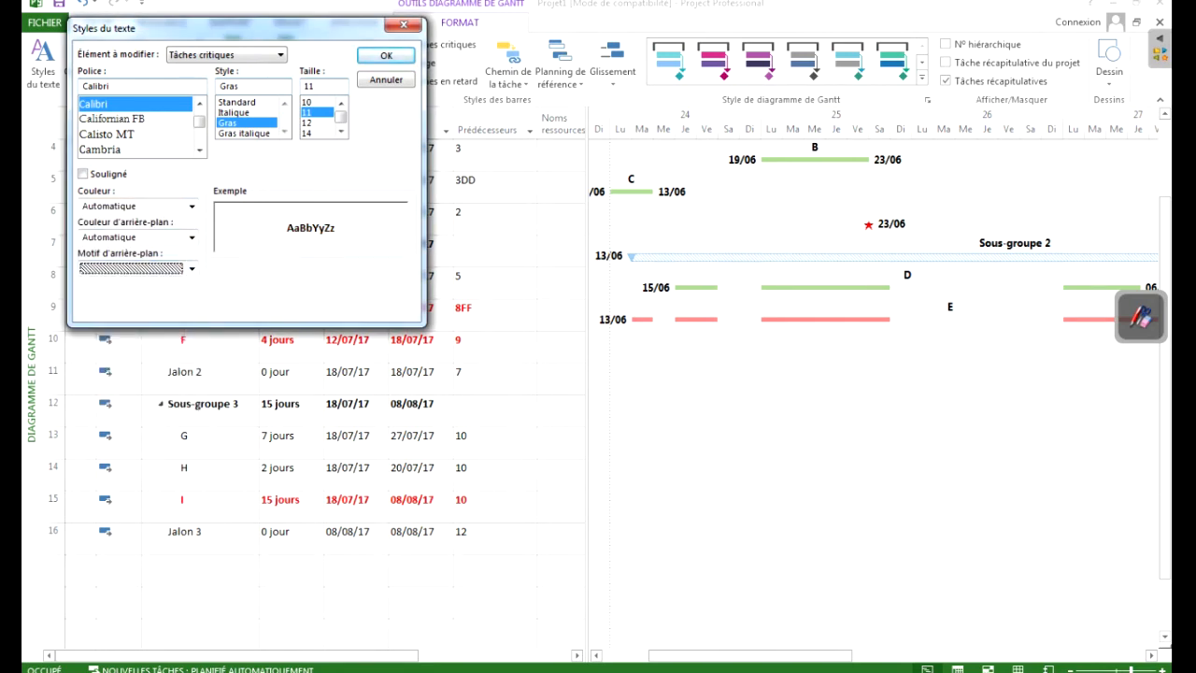
Step: Give the critical tasks' text style a black background colour and a white font colour
left_click(192, 237)
left_click(191, 238)
left_click(191, 237)
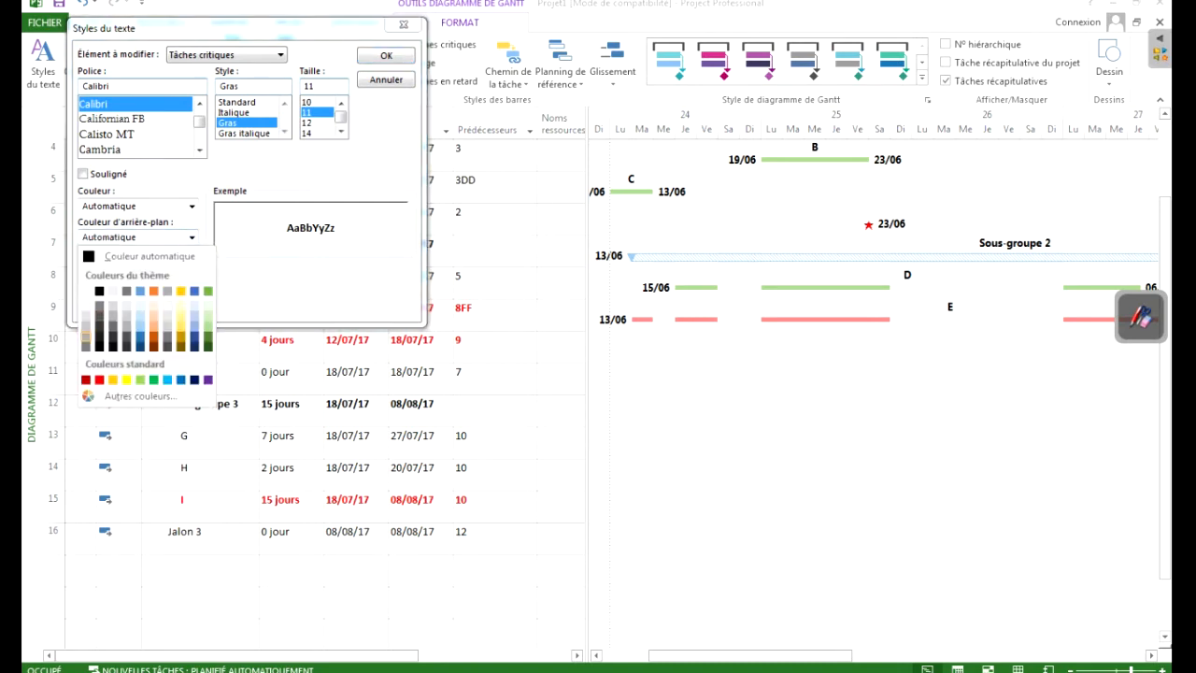
left_click(99, 290)
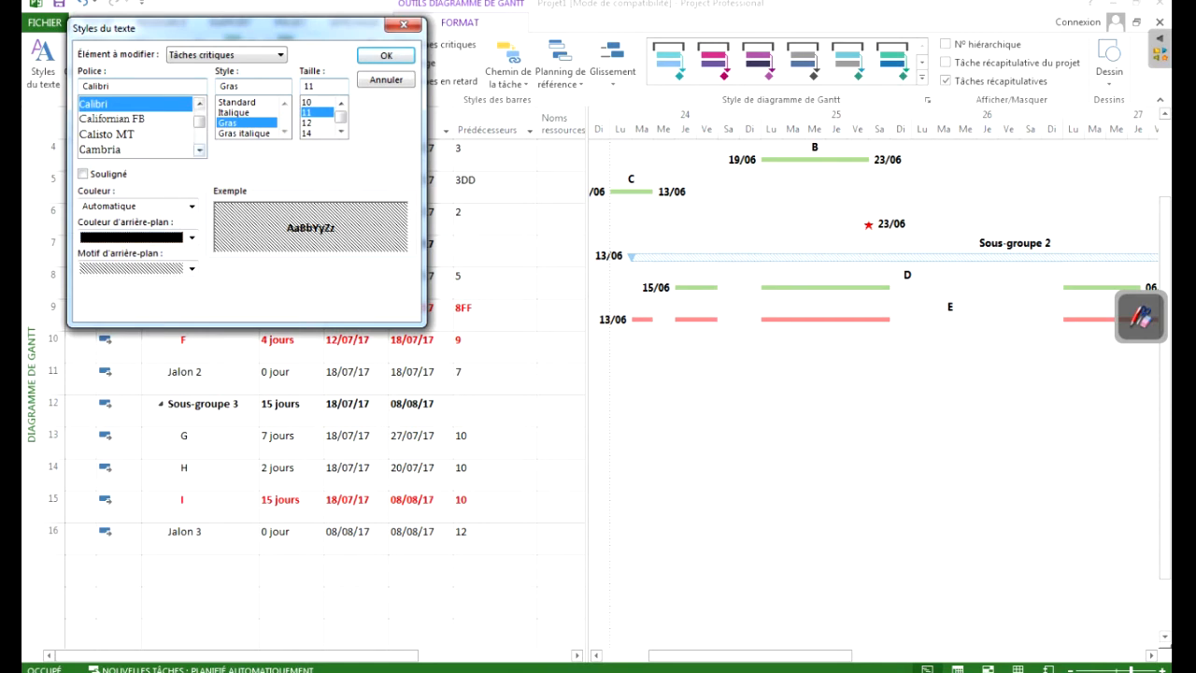
left_click(191, 206)
left_click(86, 260)
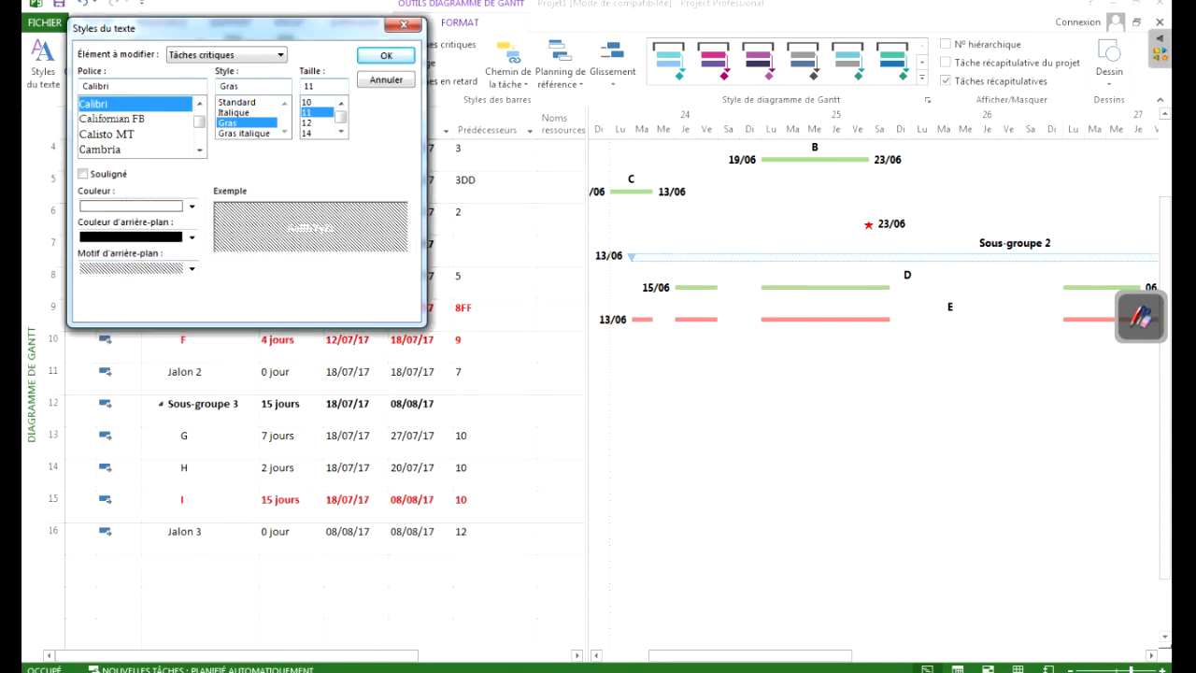
Step: Change the critical tasks' background pattern to solid fill and apply the text style to the task table
left_click(192, 269)
left_click(137, 293)
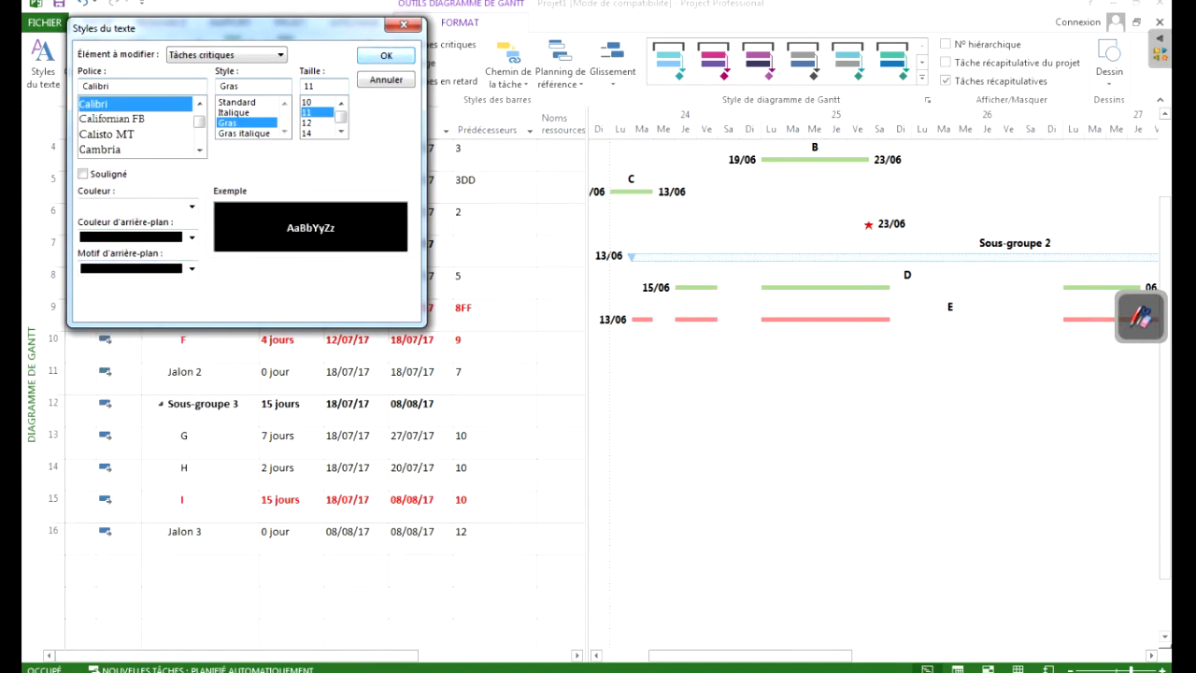
left_click(385, 56)
left_click(416, 314)
left_click(416, 347)
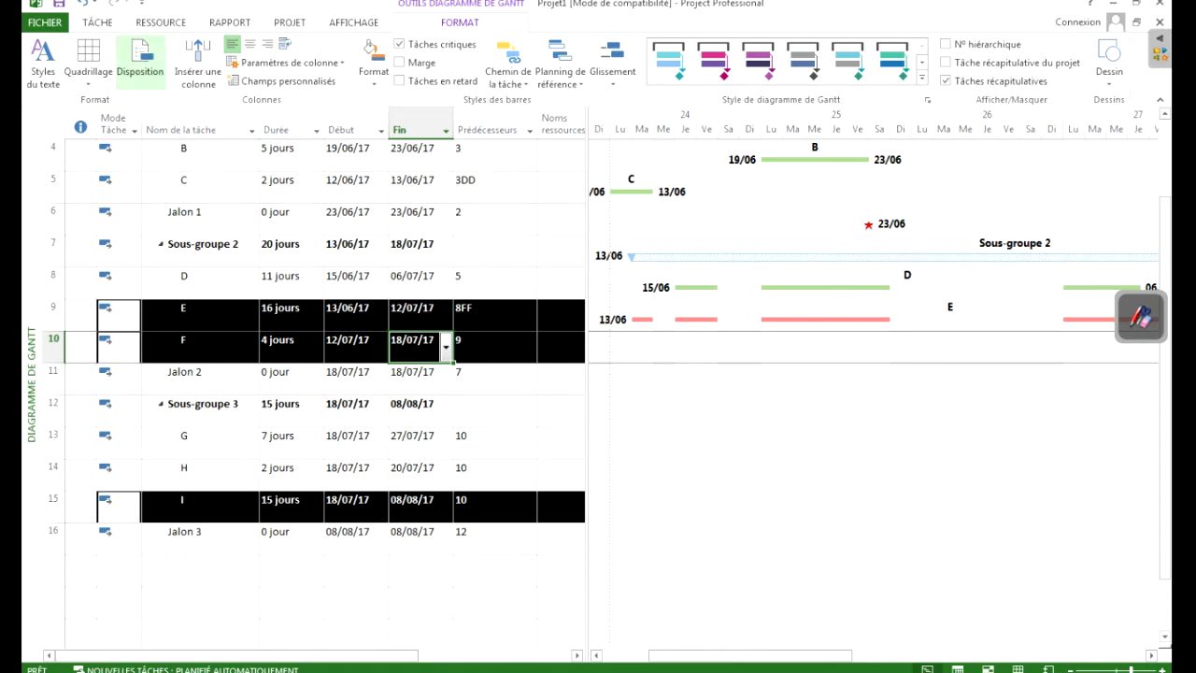
Step: Reopen the critical tasks' text style and set a light grey background with a dense dotted pattern
left_click(42, 64)
left_click(279, 55)
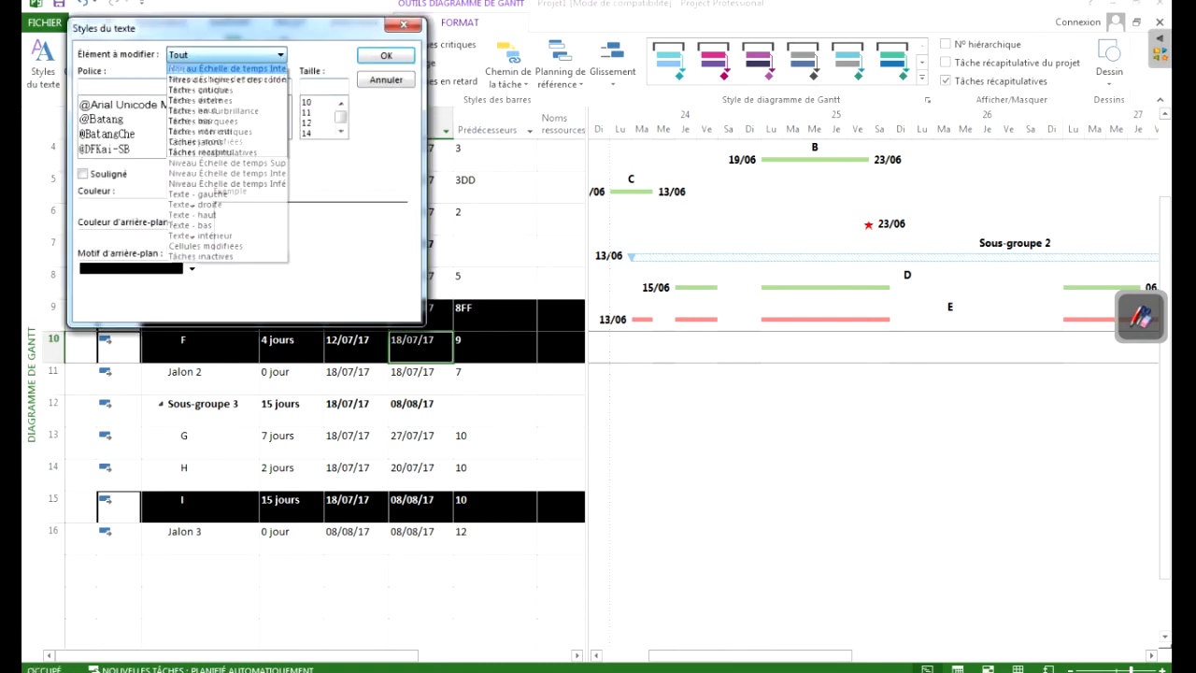
left_click(201, 89)
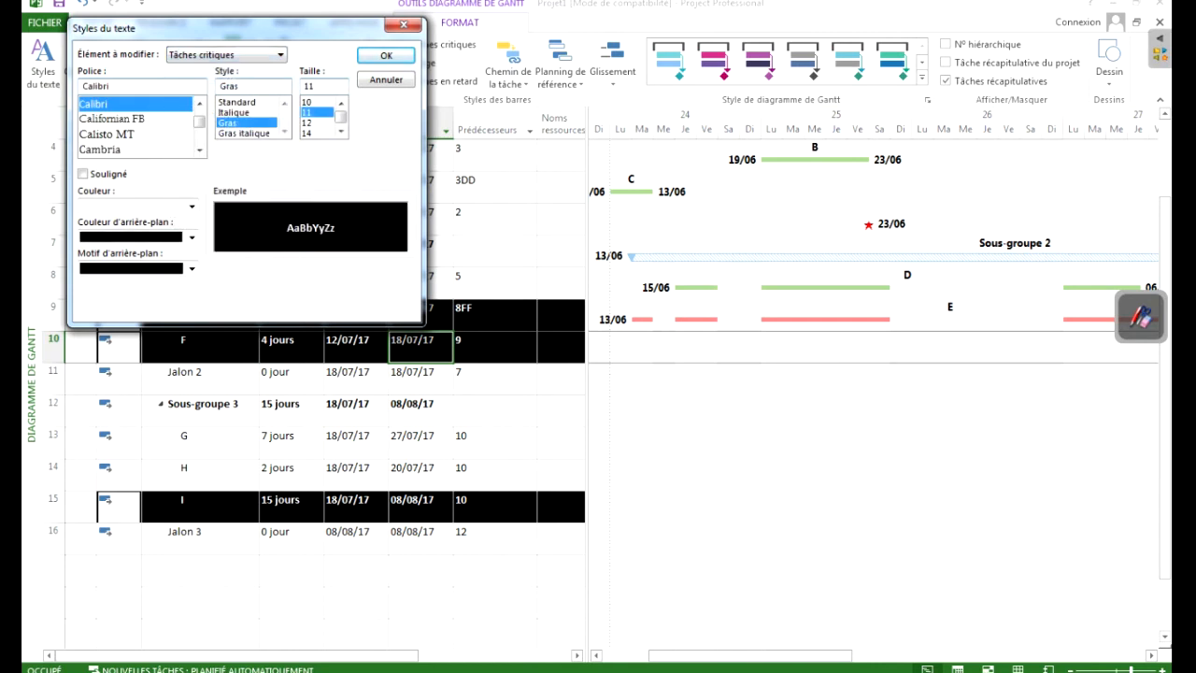
left_click(191, 237)
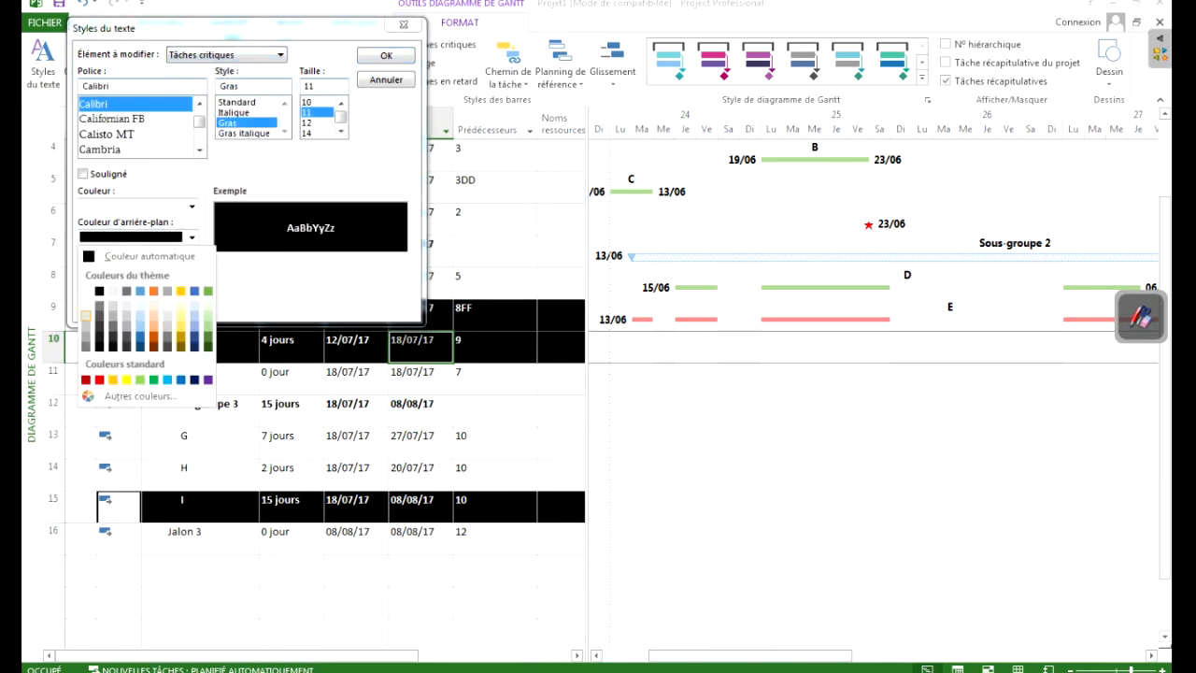
left_click(86, 317)
left_click(191, 268)
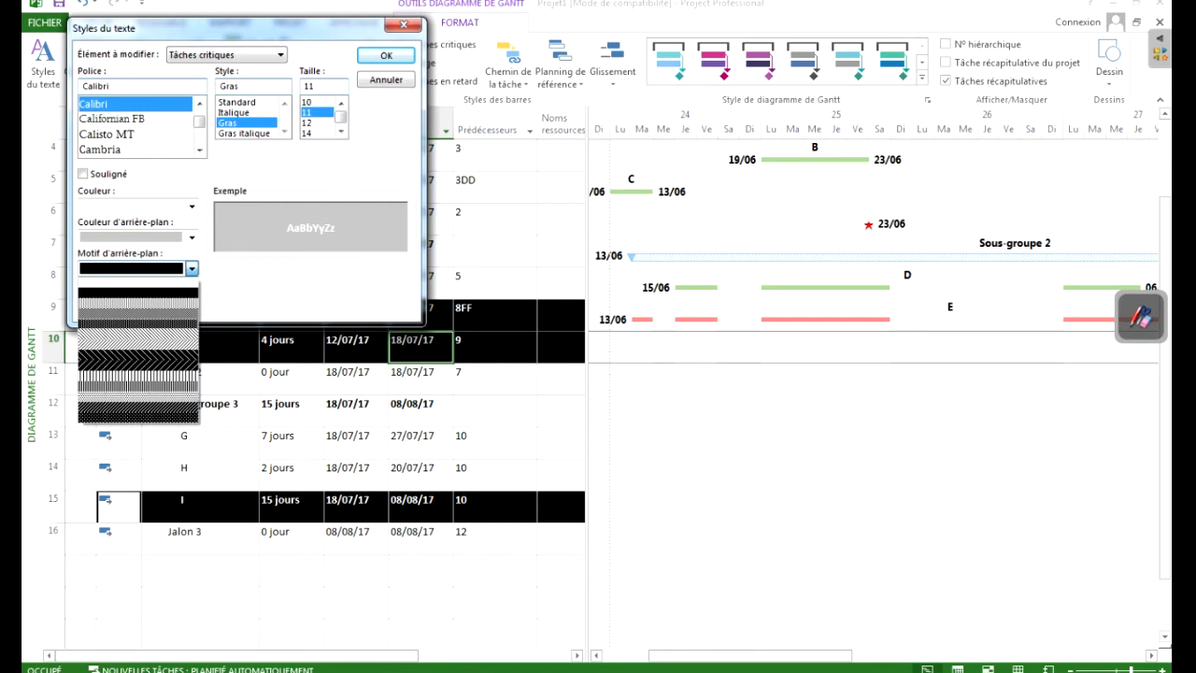
left_click(138, 323)
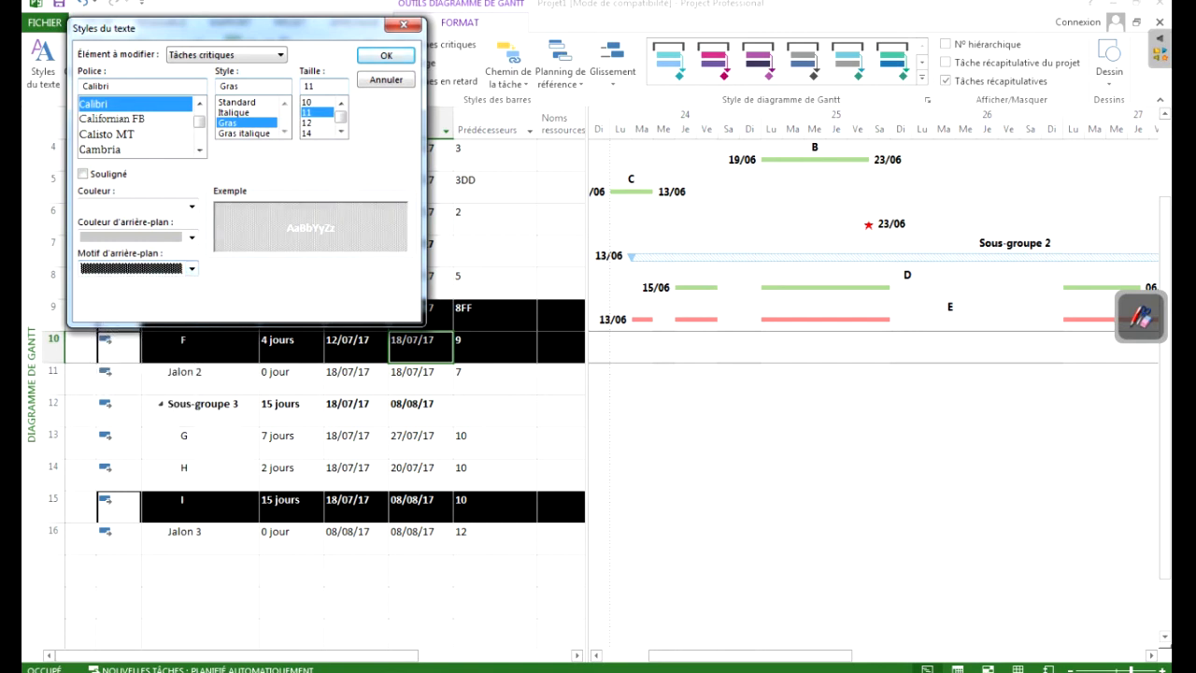
Step: Set the critical tasks' font colour to red and apply the text style
left_click(192, 207)
left_click(99, 348)
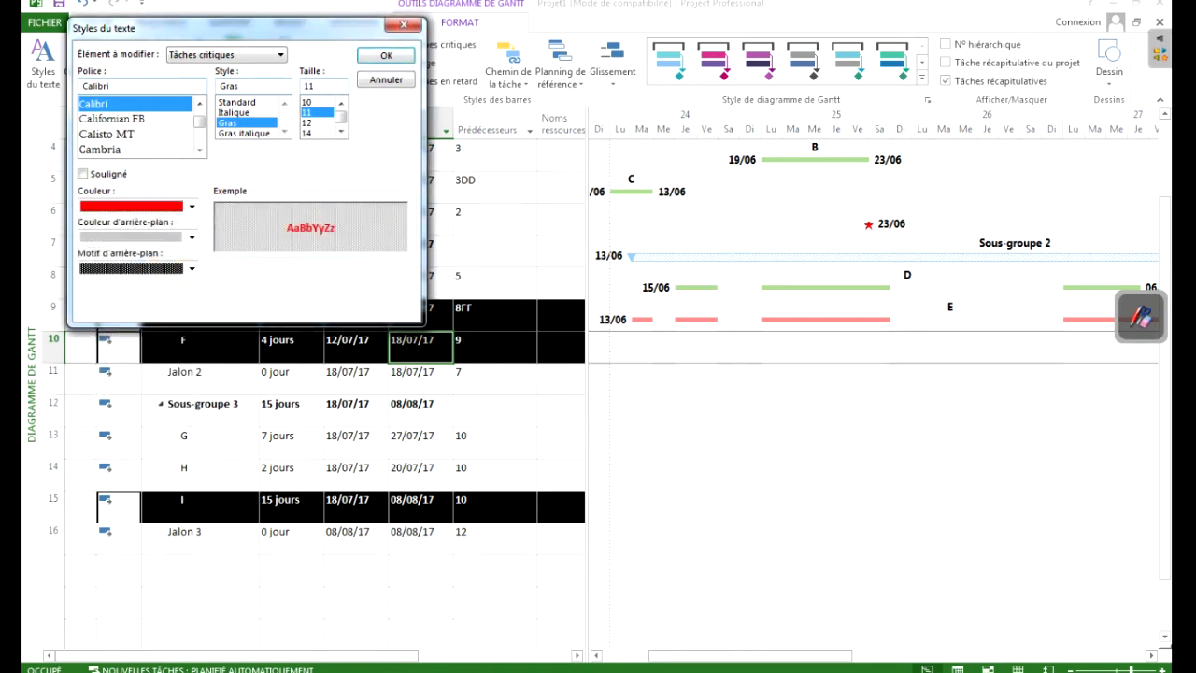
left_click(386, 57)
left_click(414, 282)
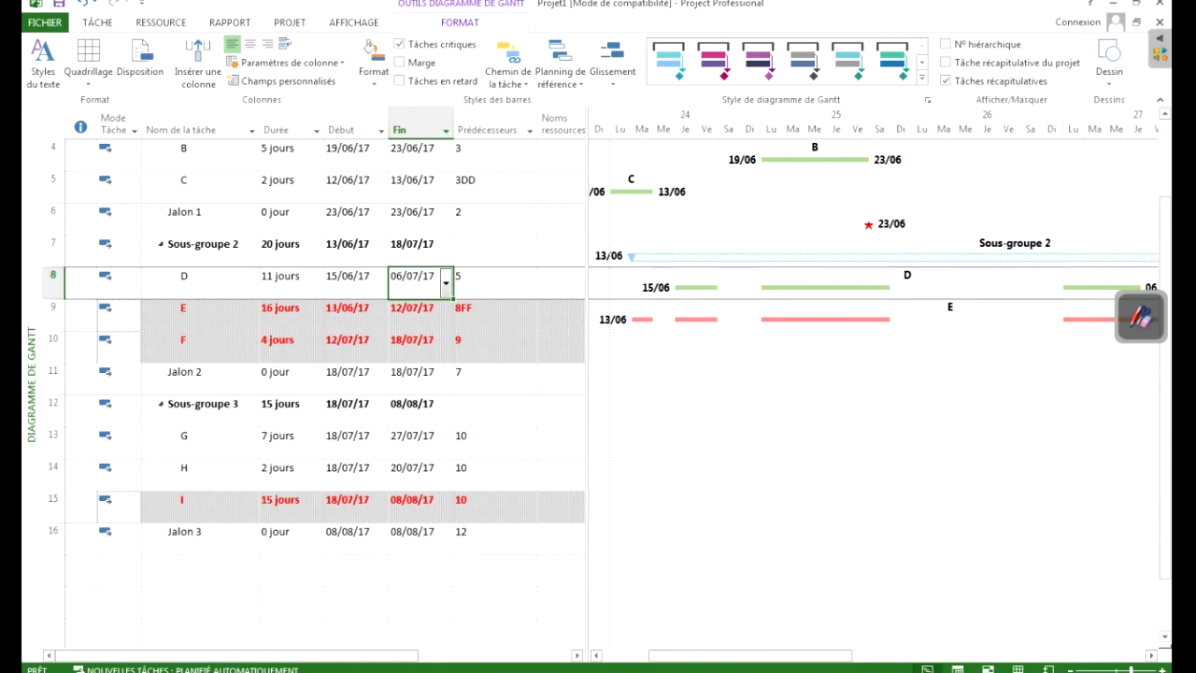
Step: Select the name of the Sous-groupe 1 summary task
scroll(318, 374, "up", 1)
left_click(199, 155)
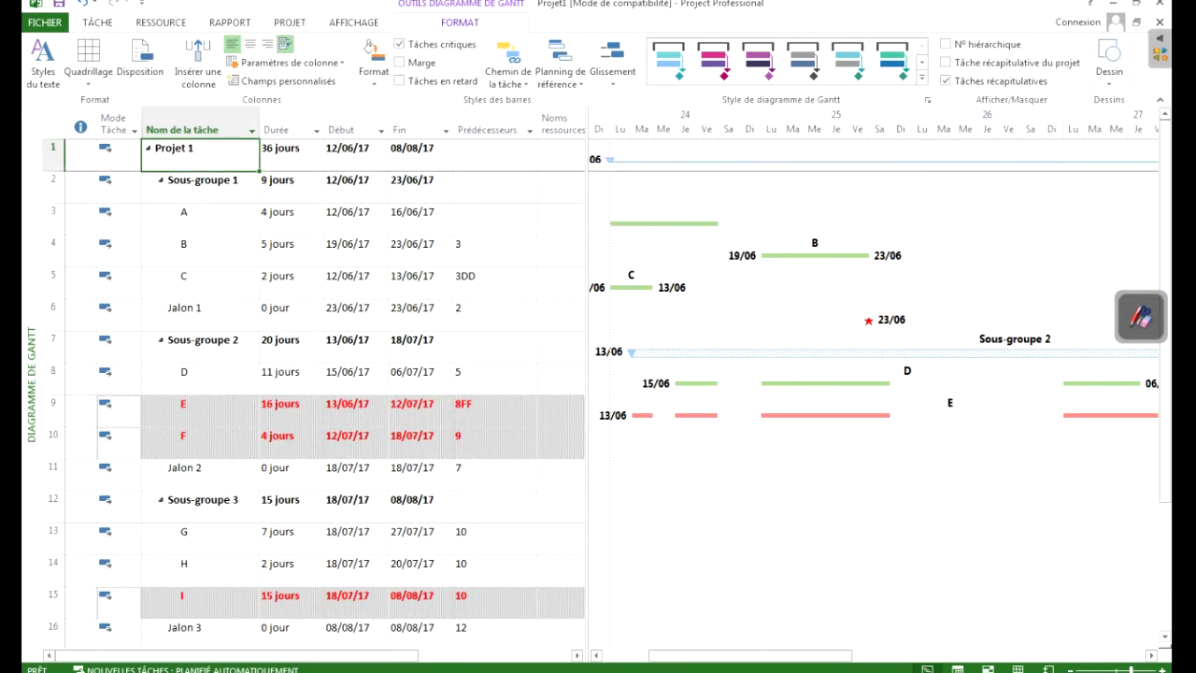
left_click(200, 186)
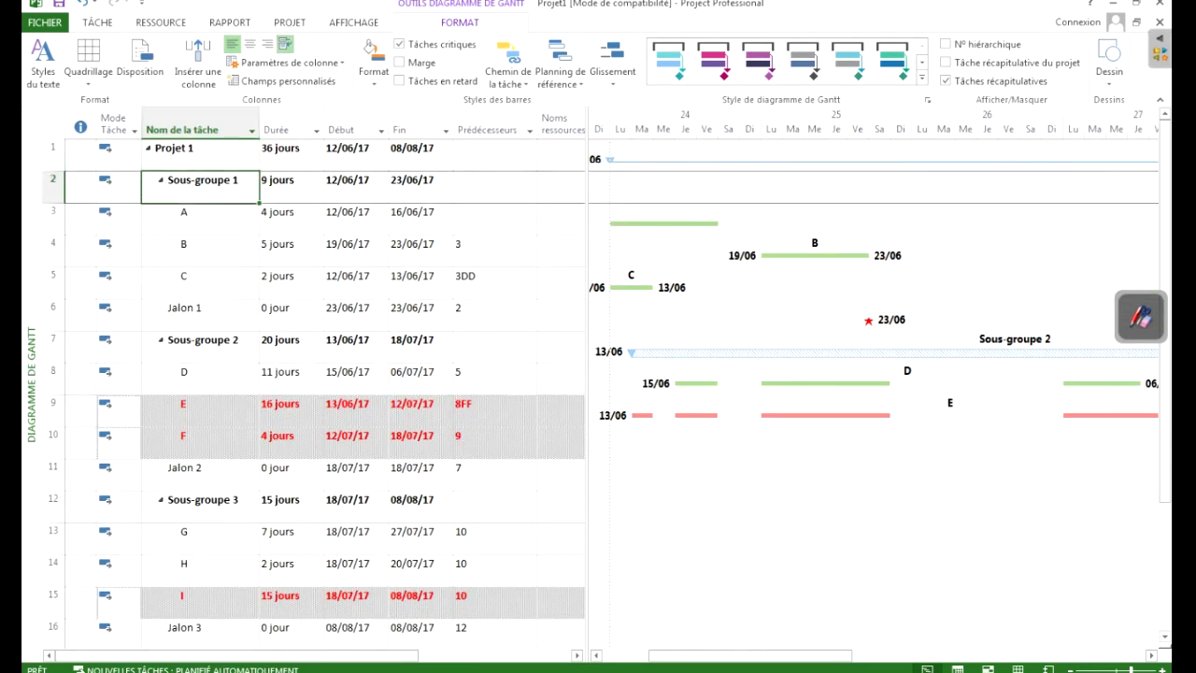